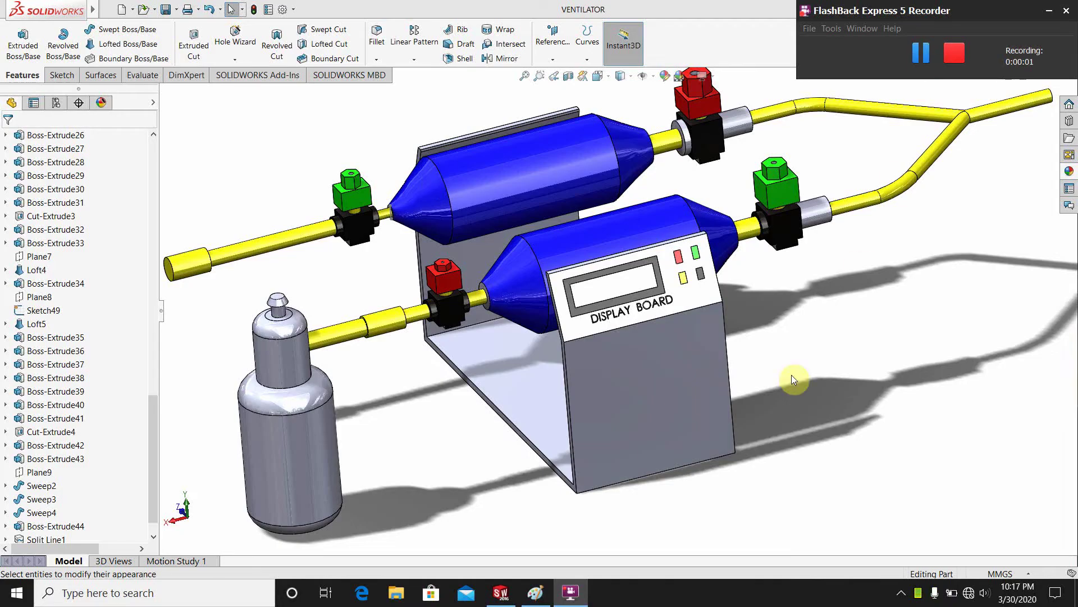
# Step: Minimize the FlashBack recorder window so the finished ventilator model is fully visible
pyautogui.click(579, 600)
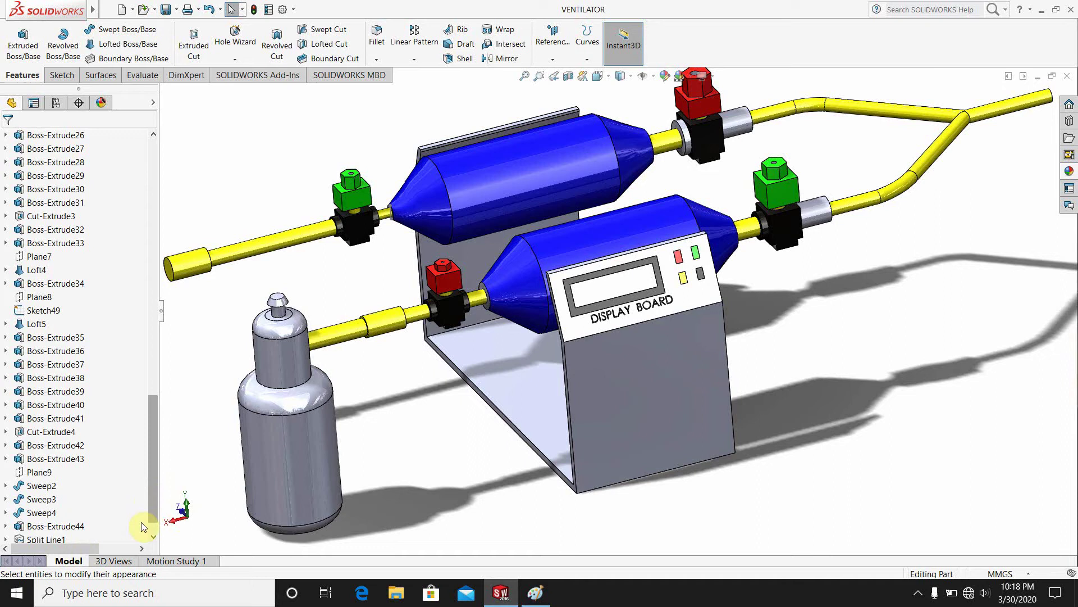
# Step: Roll the model back past Boss-Extrude31 to just after Revolve1, leaving only the cylinder body
pyautogui.moveTo(154, 510); pyautogui.dragTo(151, 533)
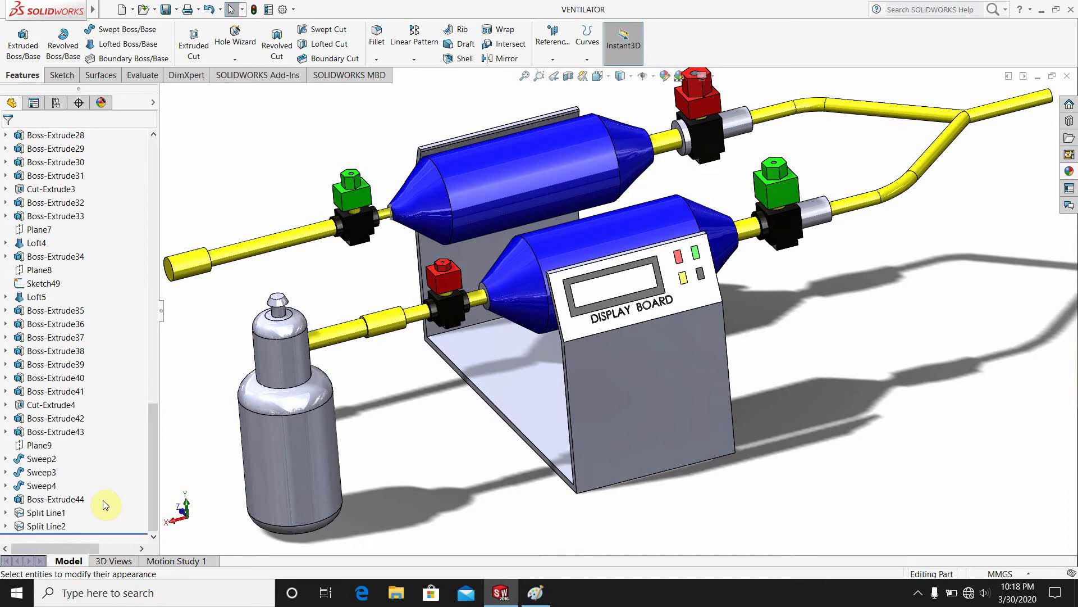
pyautogui.moveTo(79, 532); pyautogui.dragTo(84, 180)
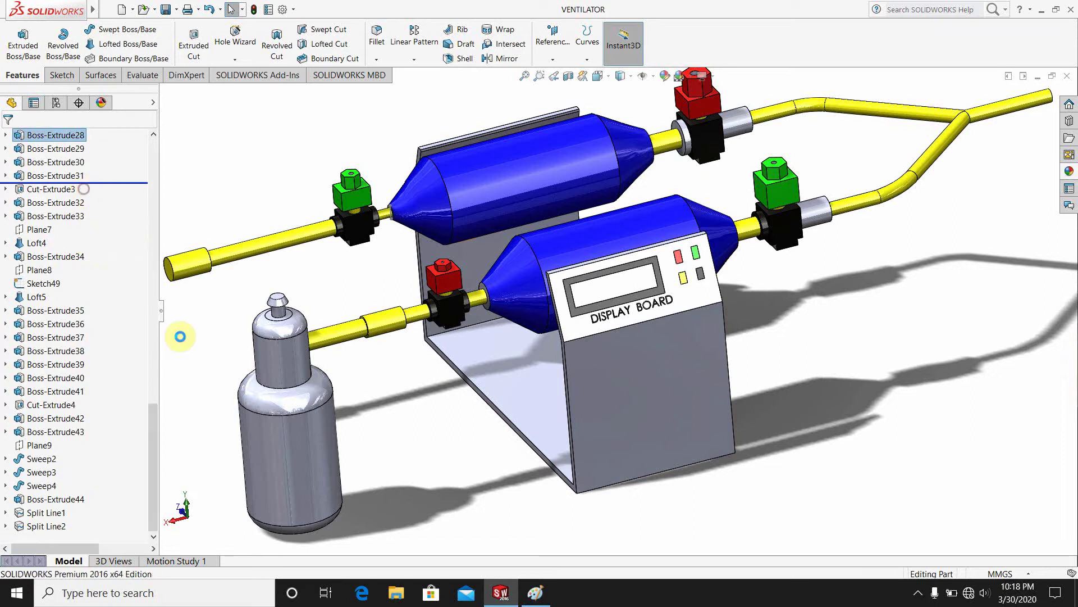
pyautogui.moveTo(154, 451); pyautogui.dragTo(154, 380)
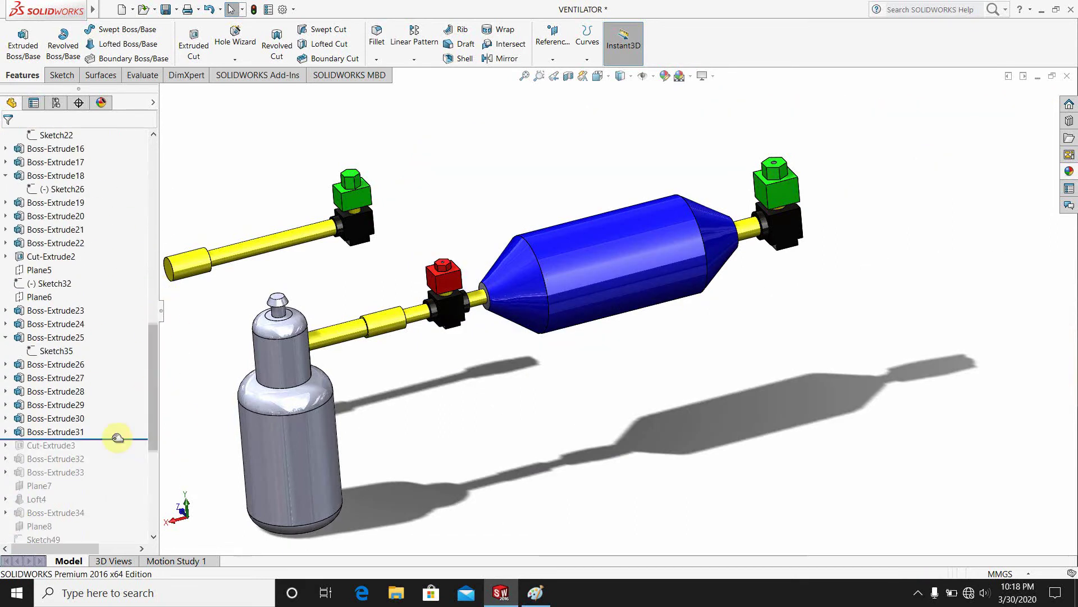
pyautogui.moveTo(116, 439); pyautogui.dragTo(127, 152)
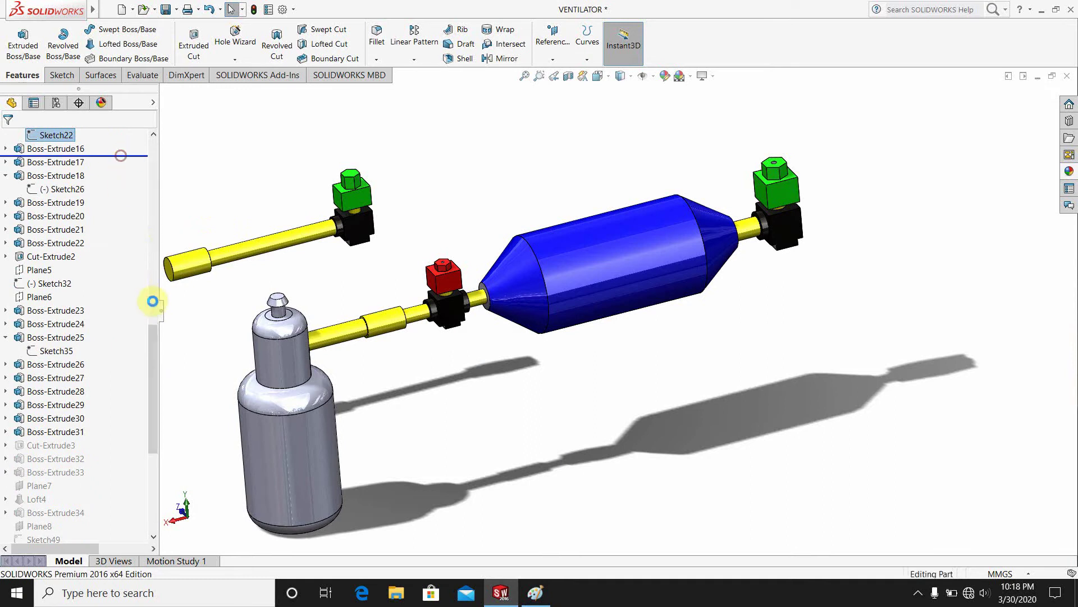
pyautogui.moveTo(154, 352); pyautogui.dragTo(150, 231)
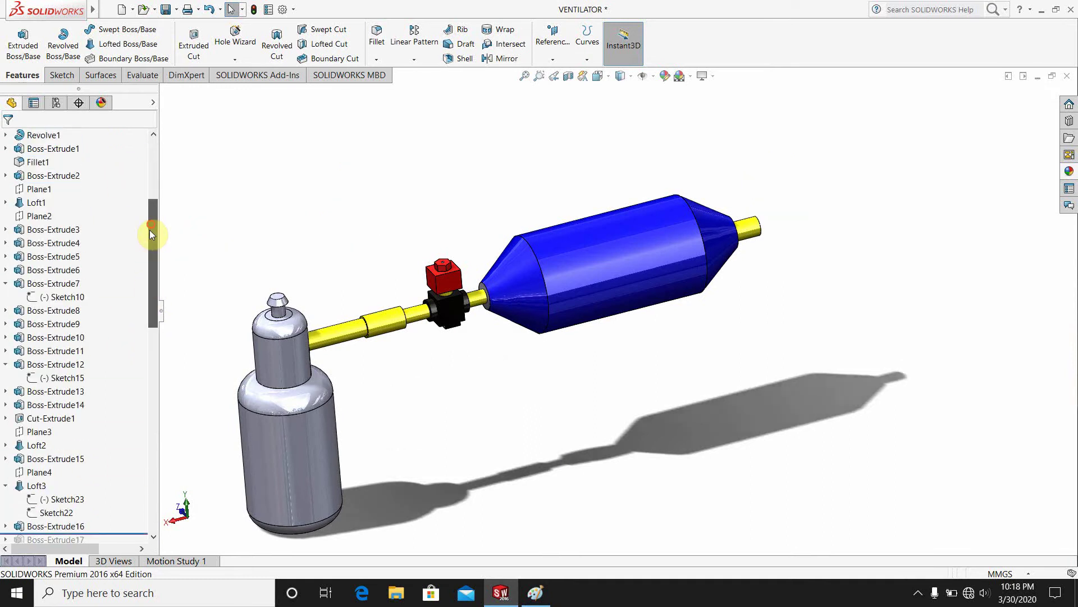
pyautogui.moveTo(86, 535); pyautogui.dragTo(78, 145)
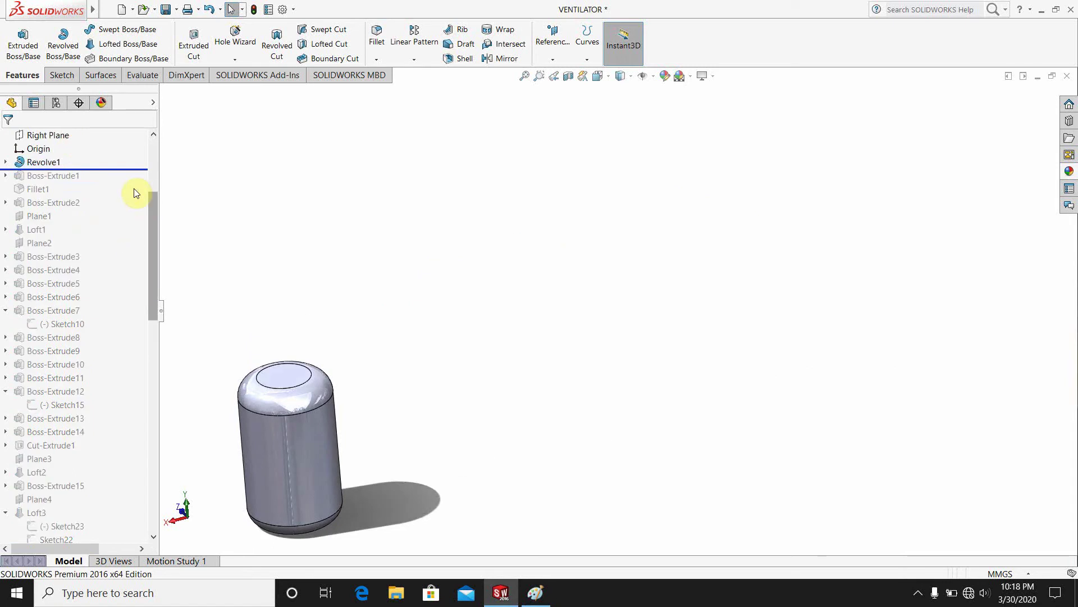
# Step: Roll forward through Boss-Extrude1, Fillet1 and Boss-Extrude2, adding the neck, rounded top and knob
pyautogui.scroll(-1, 155, 222)
pyautogui.moveTo(155, 225); pyautogui.dragTo(154, 183)
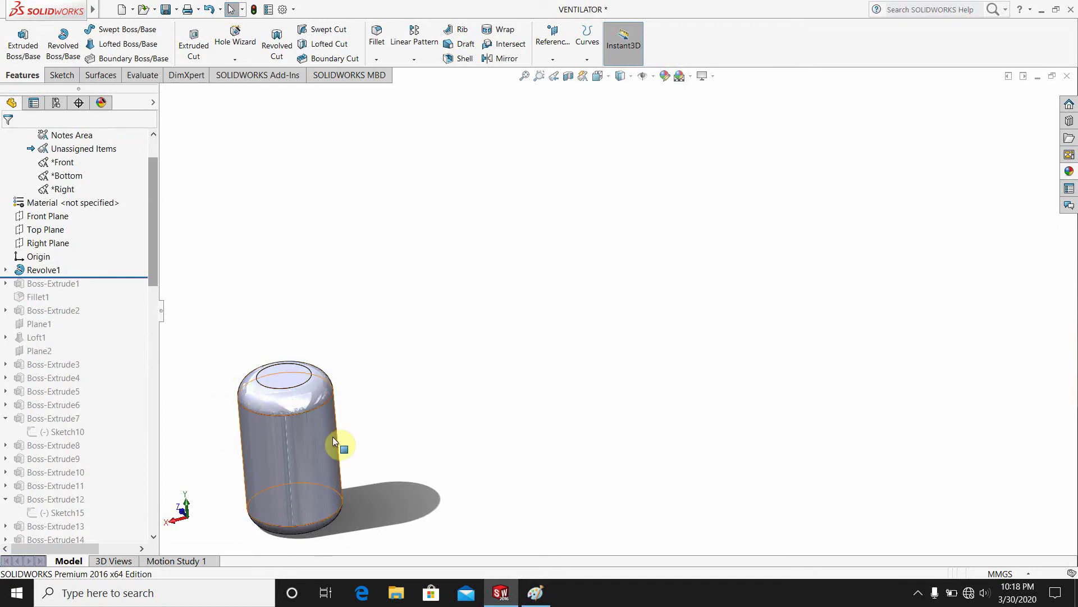
pyautogui.moveTo(109, 276); pyautogui.dragTo(113, 284)
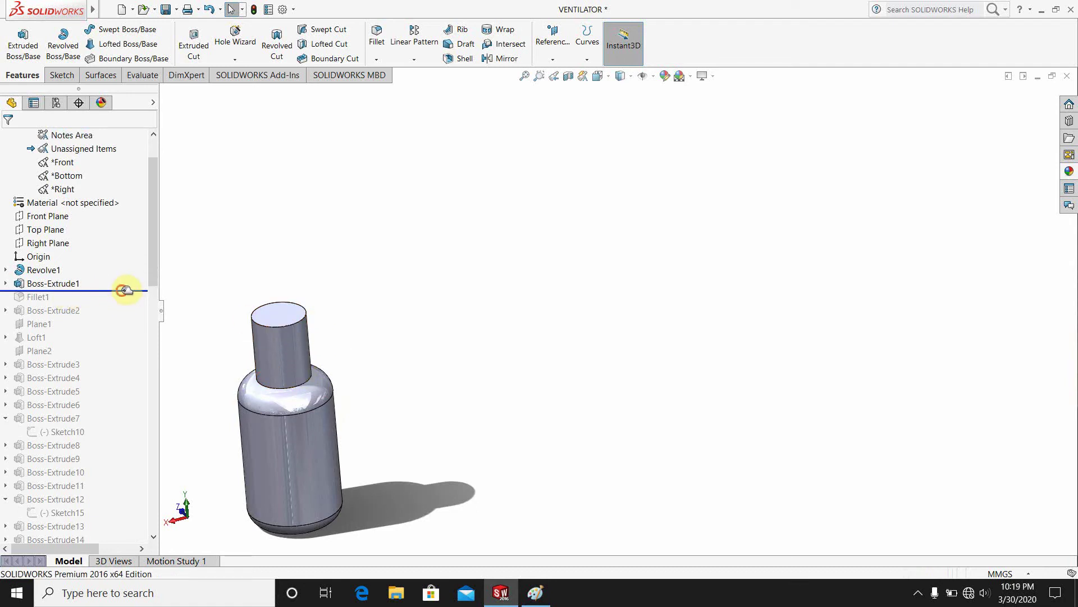
pyautogui.moveTo(124, 291); pyautogui.dragTo(126, 304)
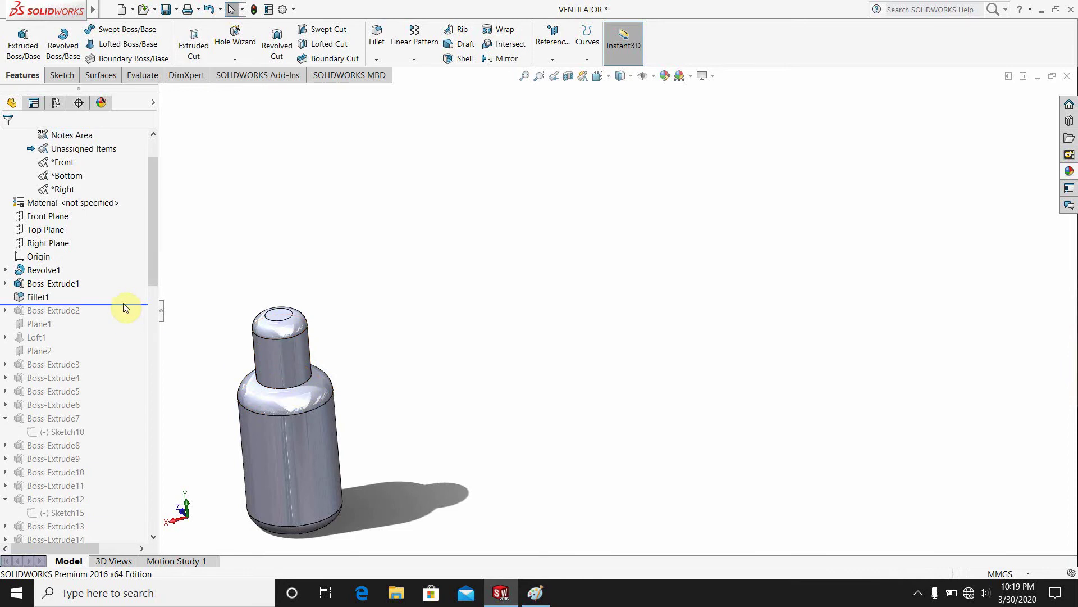
pyautogui.moveTo(125, 304); pyautogui.dragTo(126, 314)
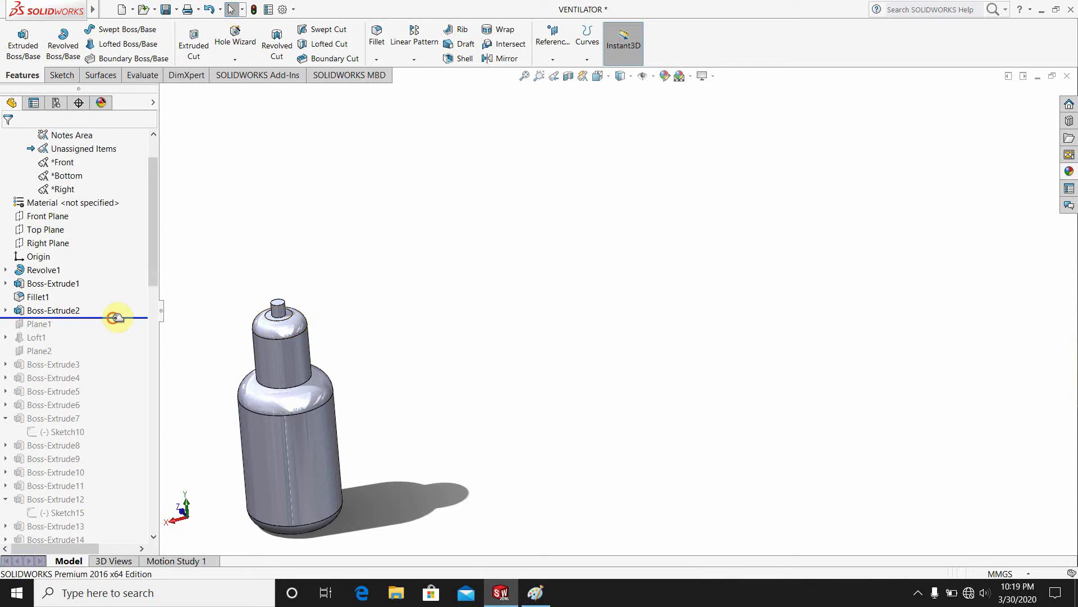
# Step: Roll forward through Plane1, Loft1 and Plane2 toward Boss-Extrude7, adding the flared valve top
pyautogui.moveTo(115, 318); pyautogui.dragTo(117, 328)
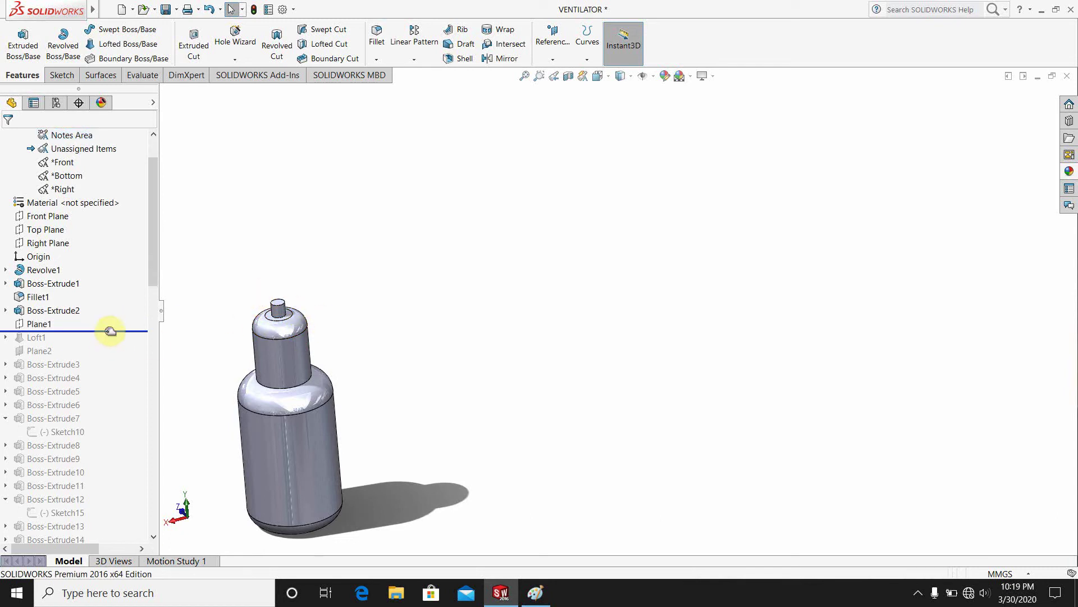
pyautogui.moveTo(110, 331); pyautogui.dragTo(121, 356)
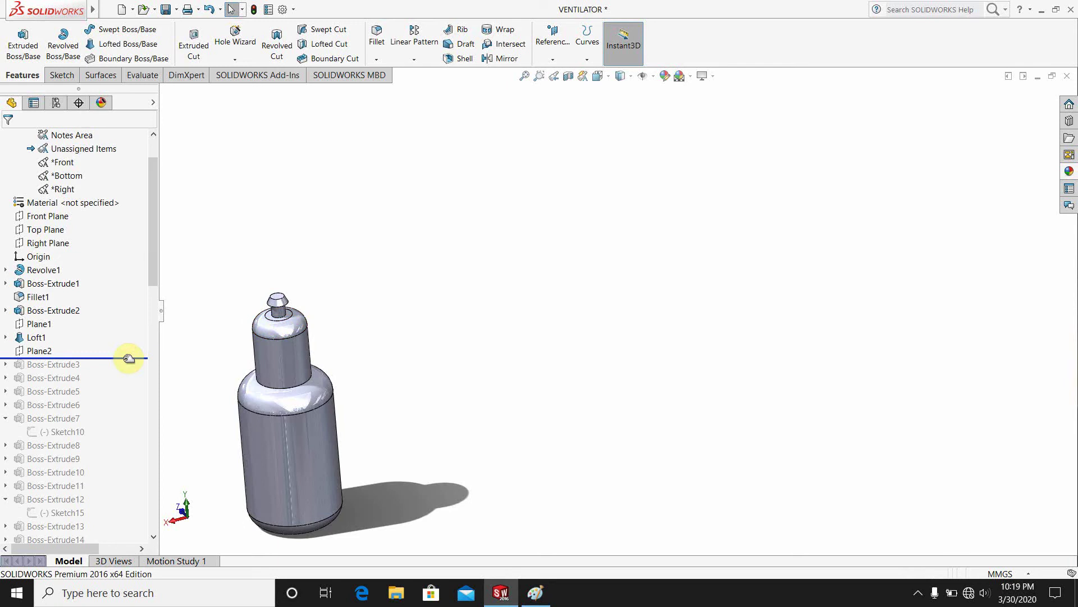
pyautogui.moveTo(129, 359); pyautogui.dragTo(135, 418)
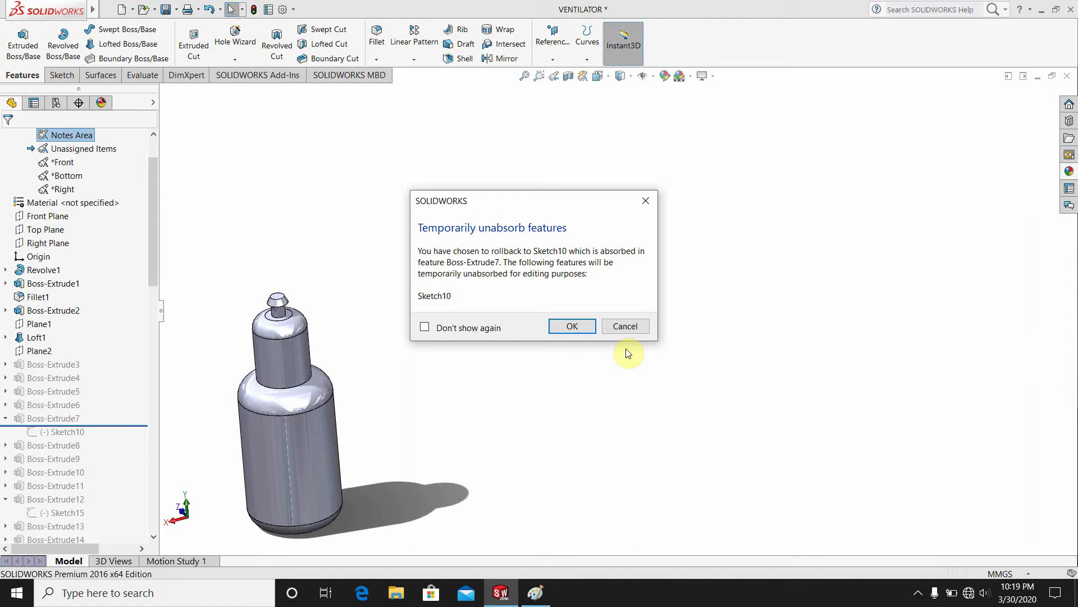
# Step: Accept unabsorbing Sketch10 and roll forward through Boss-Extrude12 to Cut-Extrude1, adding the yellow pipe, black valve and red knob
pyautogui.click(586, 328)
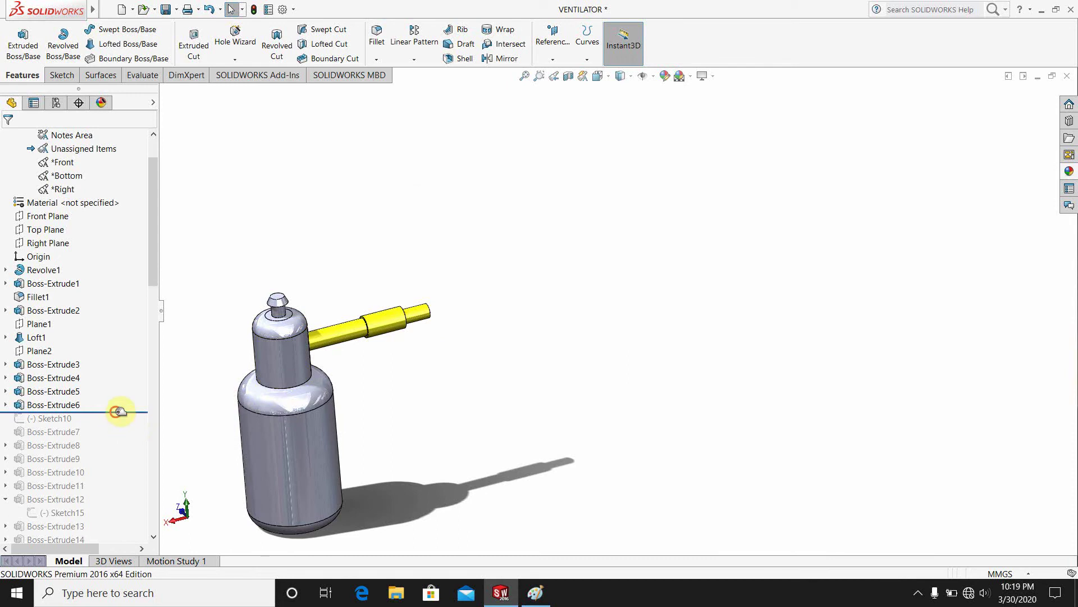
pyautogui.moveTo(118, 411); pyautogui.dragTo(132, 516)
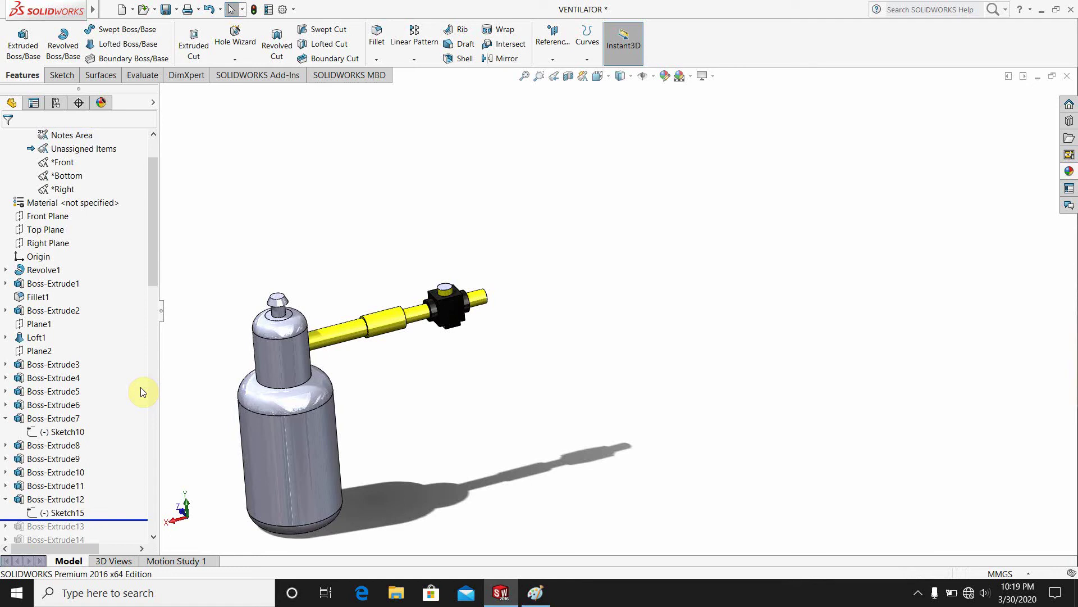
pyautogui.moveTo(157, 265); pyautogui.dragTo(159, 350)
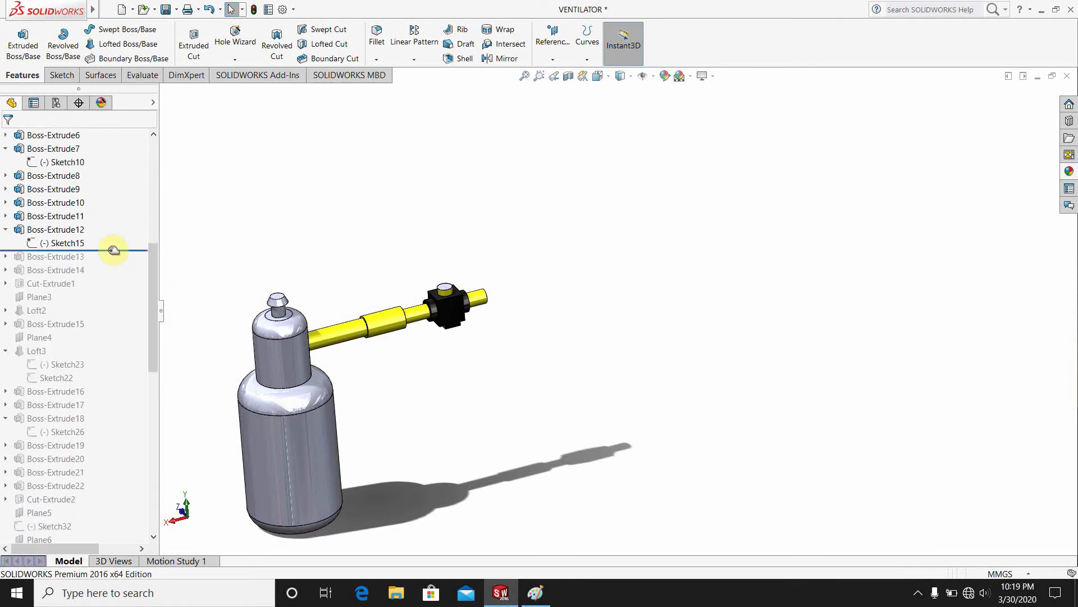
pyautogui.moveTo(113, 249); pyautogui.dragTo(110, 288)
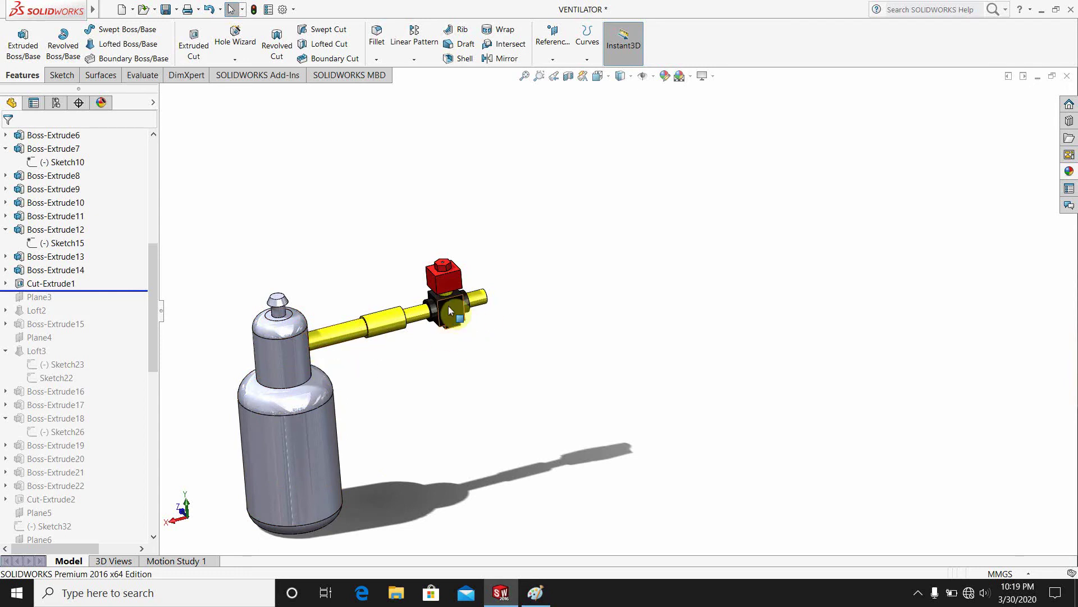
# Step: Roll forward past Loft3 and Cut-Extrude3, adding the blue tank and green-knobbed valves with yellow tubes
pyautogui.moveTo(122, 299); pyautogui.dragTo(128, 386)
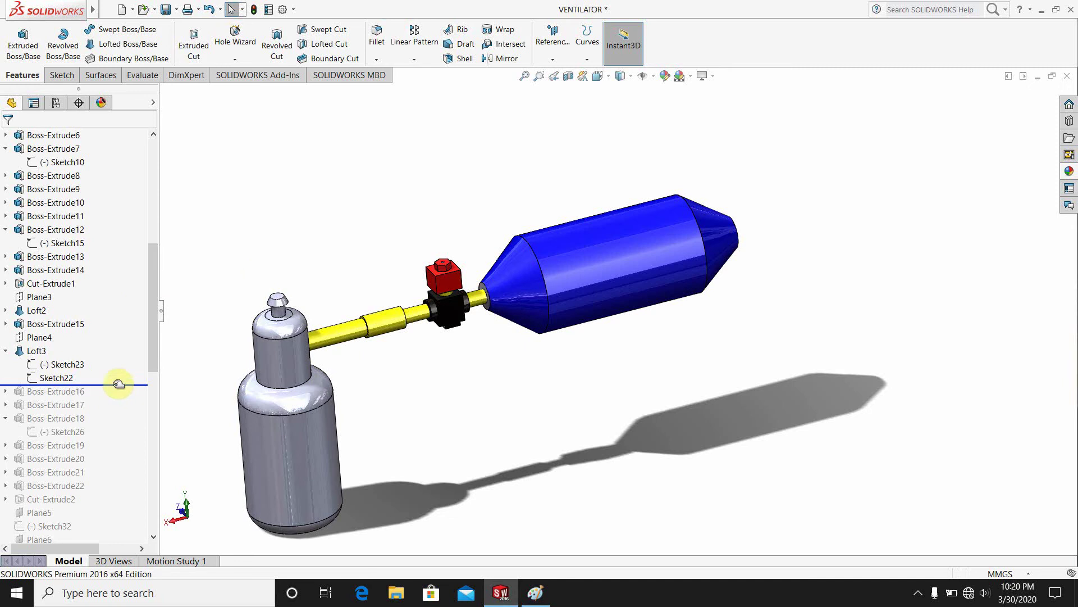
pyautogui.moveTo(118, 383)
pyautogui.mouseDown()
pyautogui.moveTo(133, 534)
pyautogui.moveTo(130, 504)
pyautogui.mouseUp()
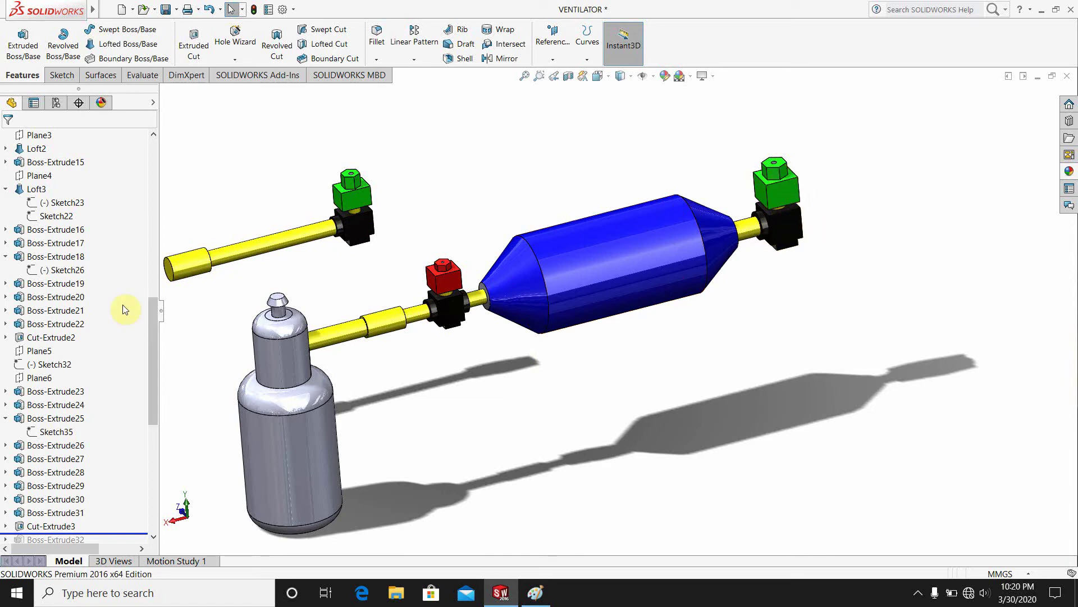
# Step: Roll forward to Split Line2, adding the second tank, red valve, bent outlet pipes and DISPLAY BOARD stand
pyautogui.scroll(-6, 65, 447)
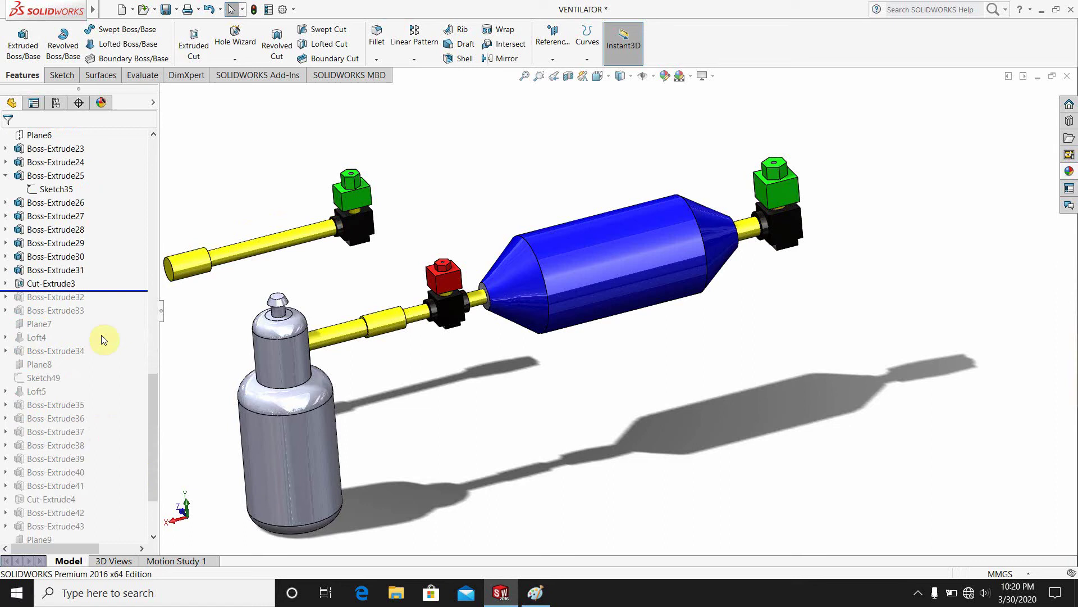
pyautogui.moveTo(106, 292); pyautogui.dragTo(116, 450)
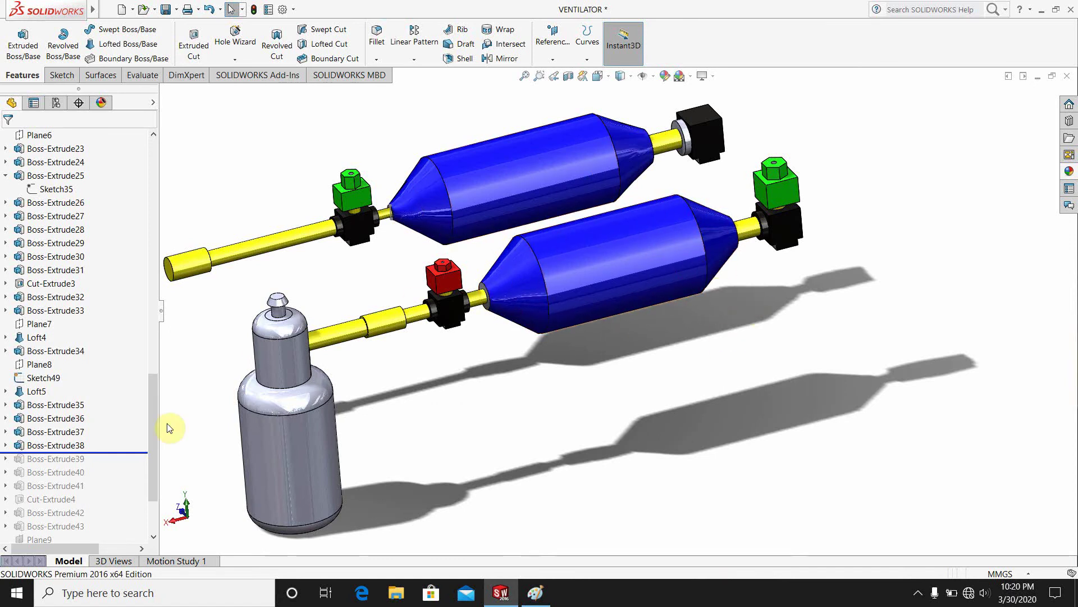
pyautogui.scroll(-3, 148, 424)
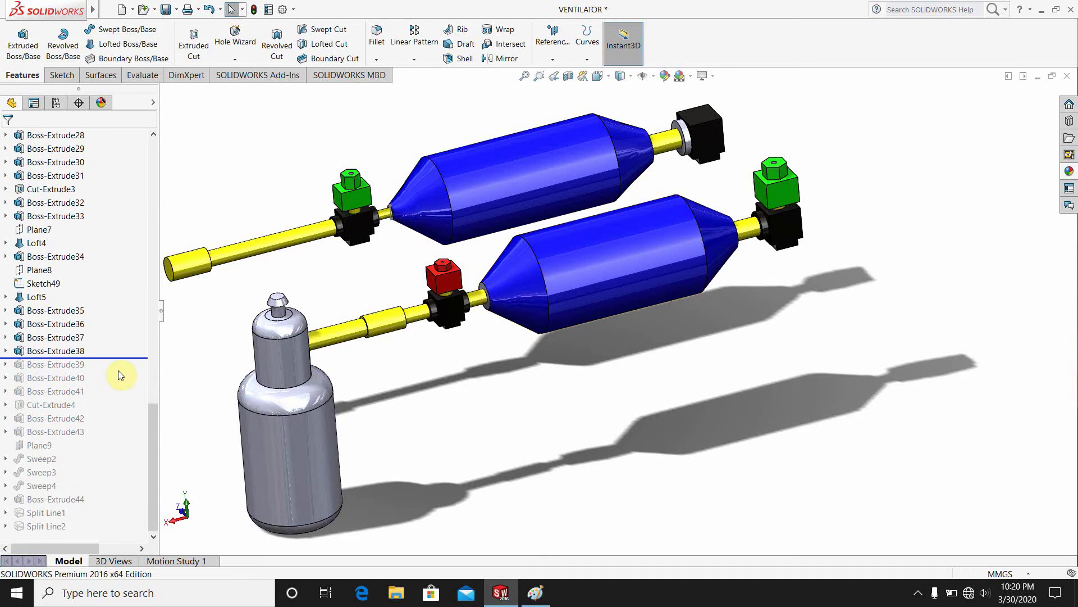
pyautogui.moveTo(119, 358); pyautogui.dragTo(119, 437)
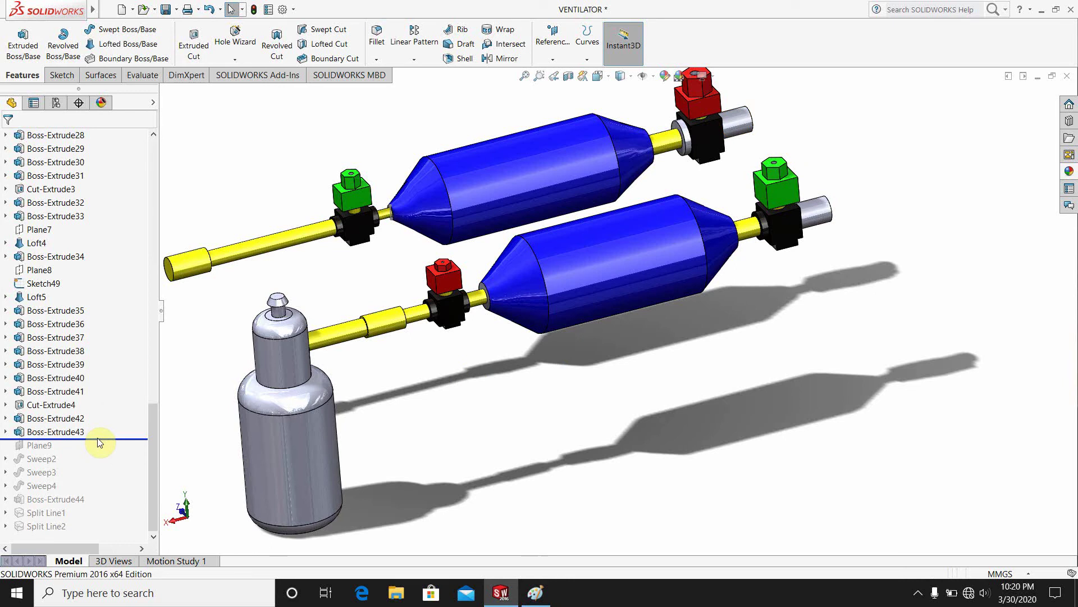
pyautogui.moveTo(99, 443); pyautogui.dragTo(105, 489)
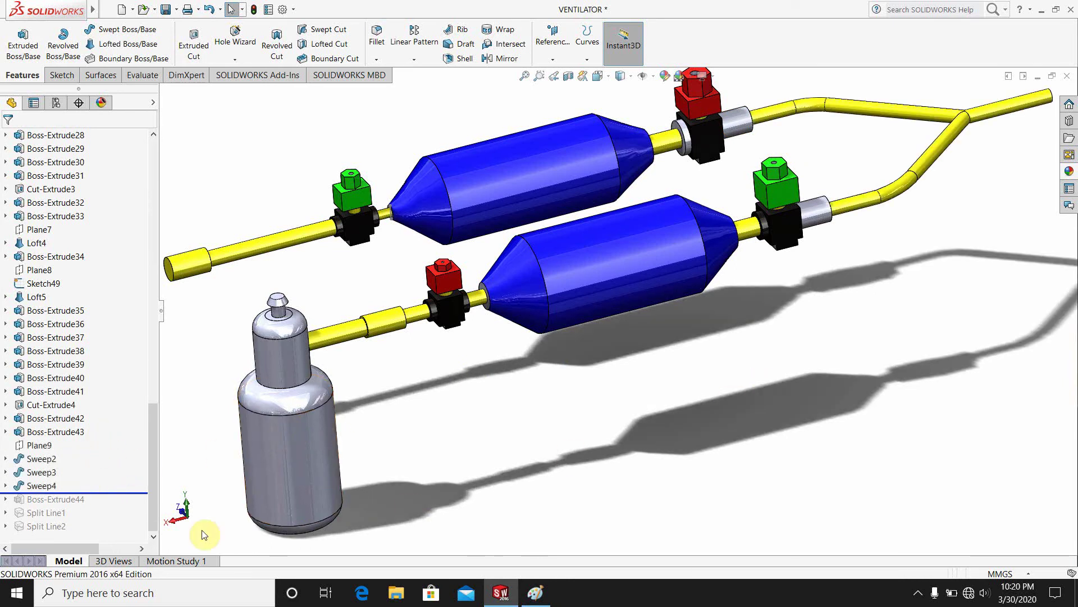
pyautogui.moveTo(116, 492); pyautogui.dragTo(112, 537)
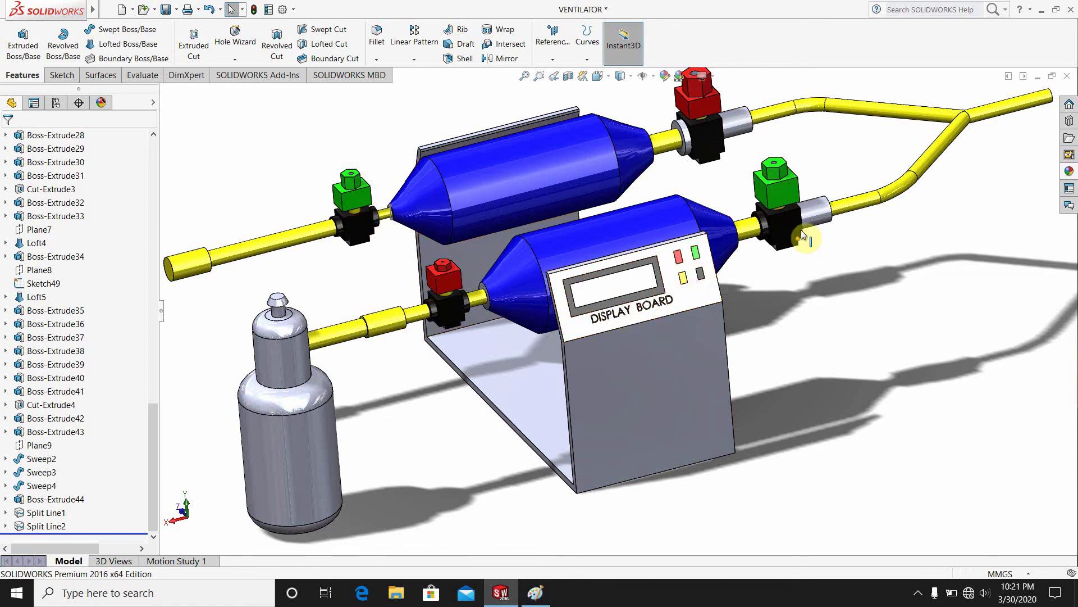
pyautogui.press('f')
pyautogui.keyDown('ctrl'); pyautogui.moveTo(837, 236); pyautogui.dragTo(793, 253, button='middle'); pyautogui.keyUp('ctrl')
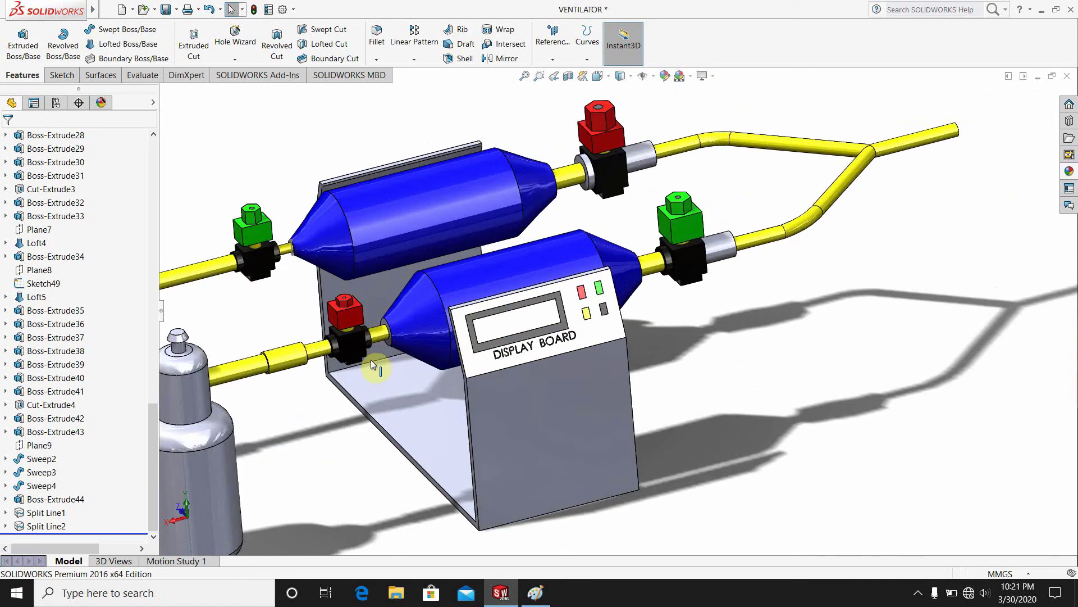
pyautogui.scroll(3, 371, 359)
pyautogui.scroll(-2, 421, 361)
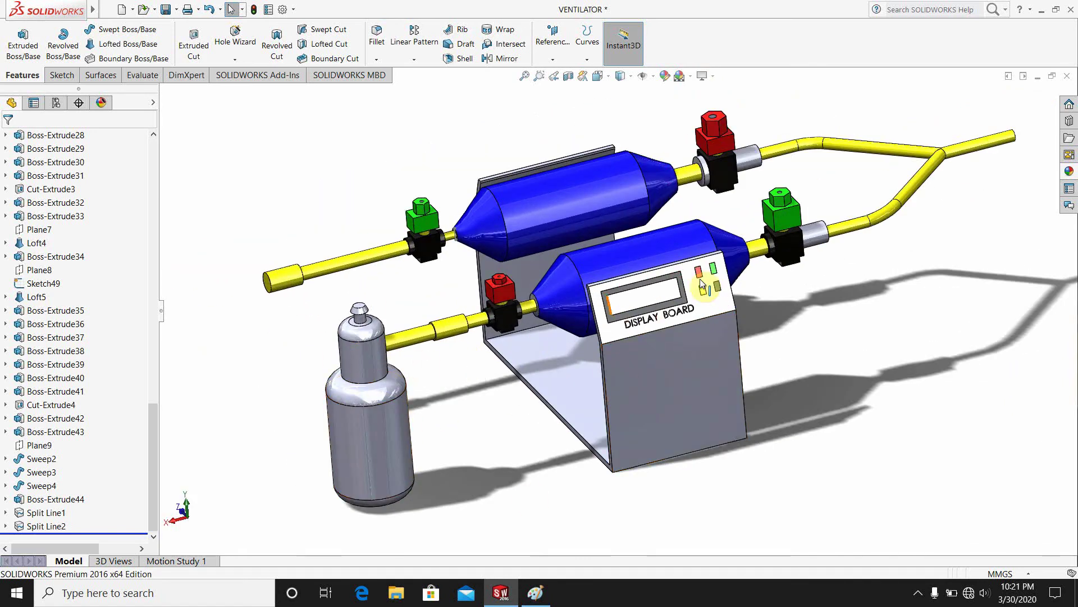
pyautogui.moveTo(702, 284); pyautogui.dragTo(766, 224, button='middle')
pyautogui.moveTo(845, 387); pyautogui.dragTo(668, 387, button='middle')
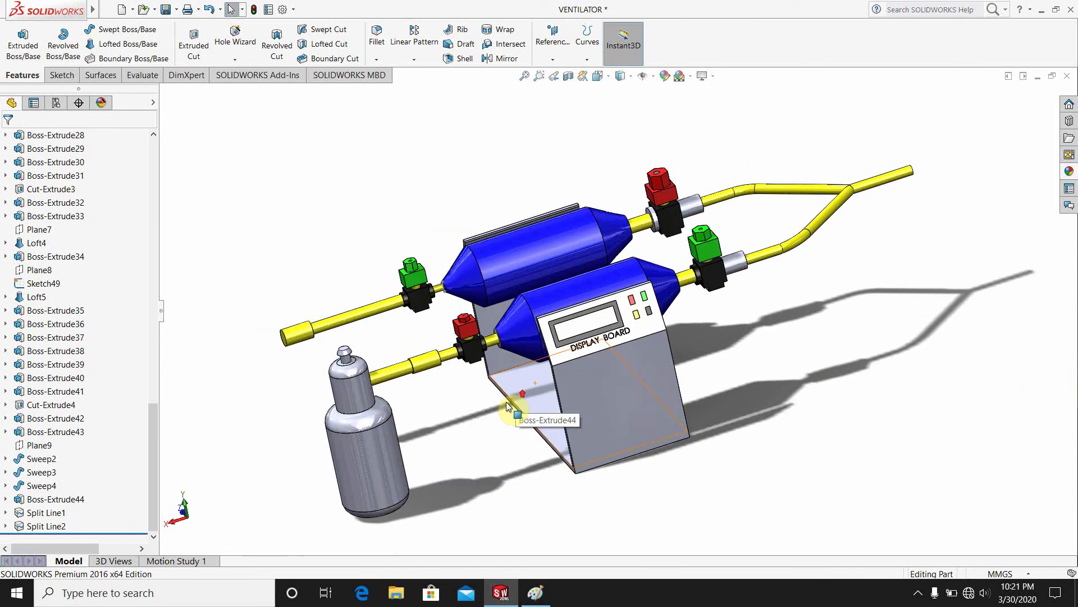
pyautogui.moveTo(448, 433)
pyautogui.mouseDown(button='middle')
pyautogui.moveTo(433, 385)
pyautogui.moveTo(464, 435)
pyautogui.moveTo(430, 414)
pyautogui.moveTo(445, 416)
pyautogui.mouseUp(button='middle')
pyautogui.scroll(-2, 733, 329)
pyautogui.scroll(2, 727, 331)
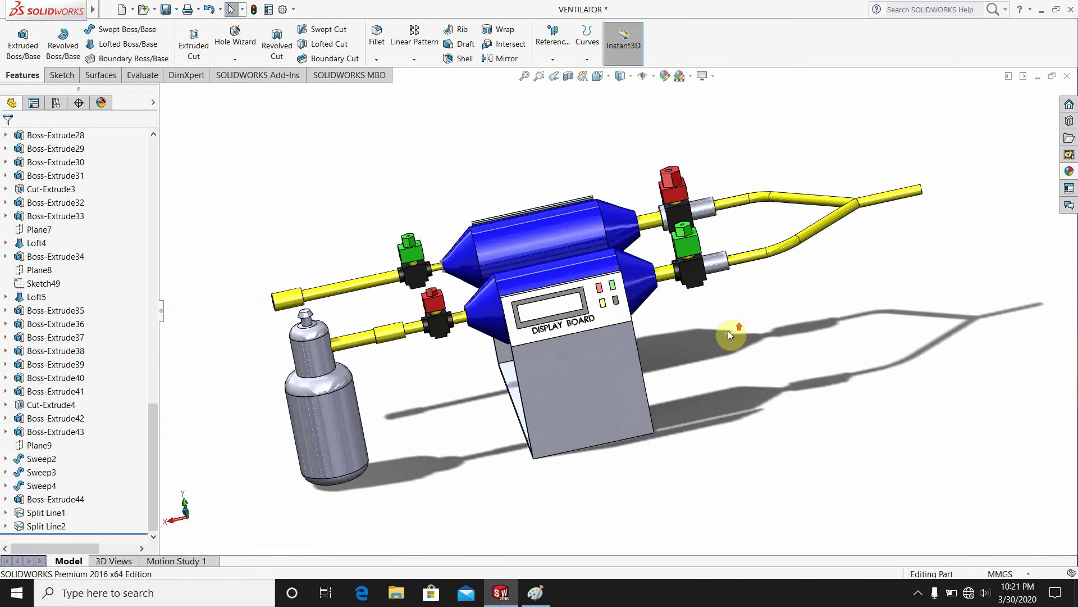
pyautogui.scroll(-3, 726, 331)
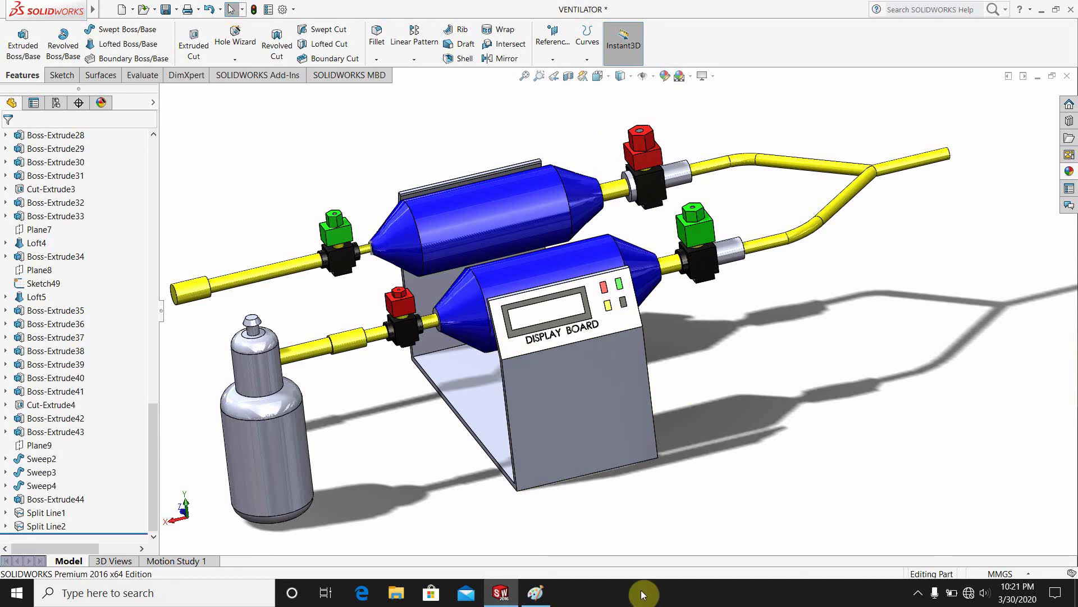
# Step: Bring up FlashBack Express's main window from its hidden system tray icon
pyautogui.click(918, 593)
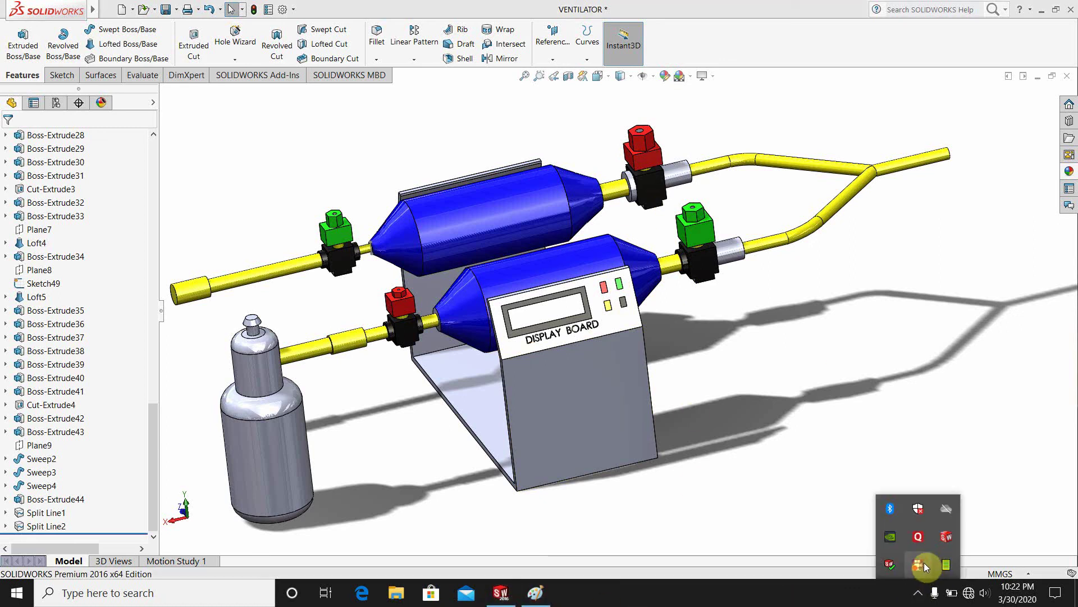
pyautogui.rightClick(925, 562)
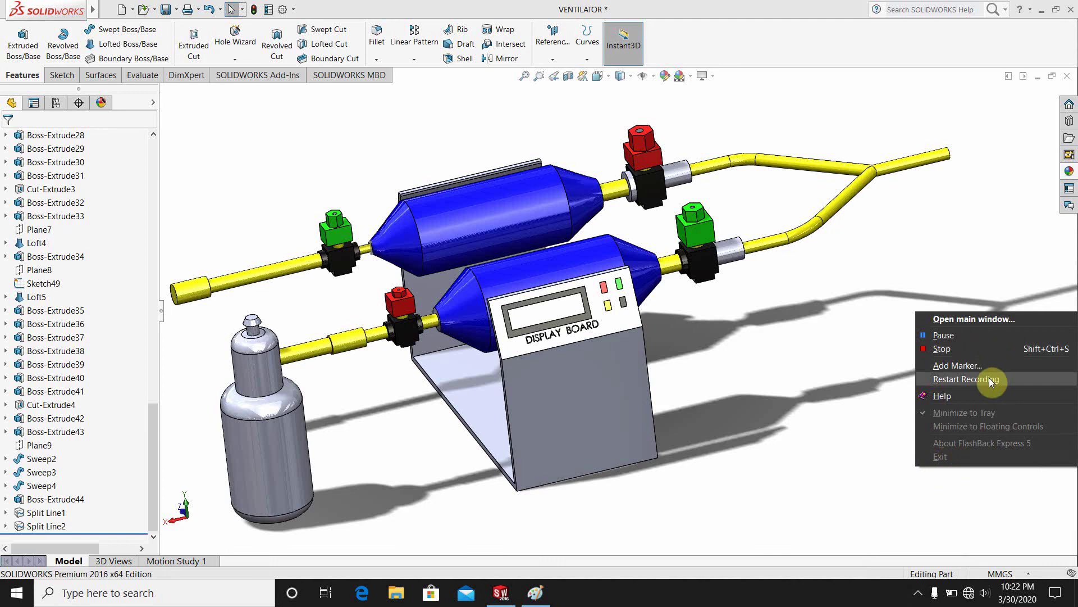
pyautogui.click(961, 319)
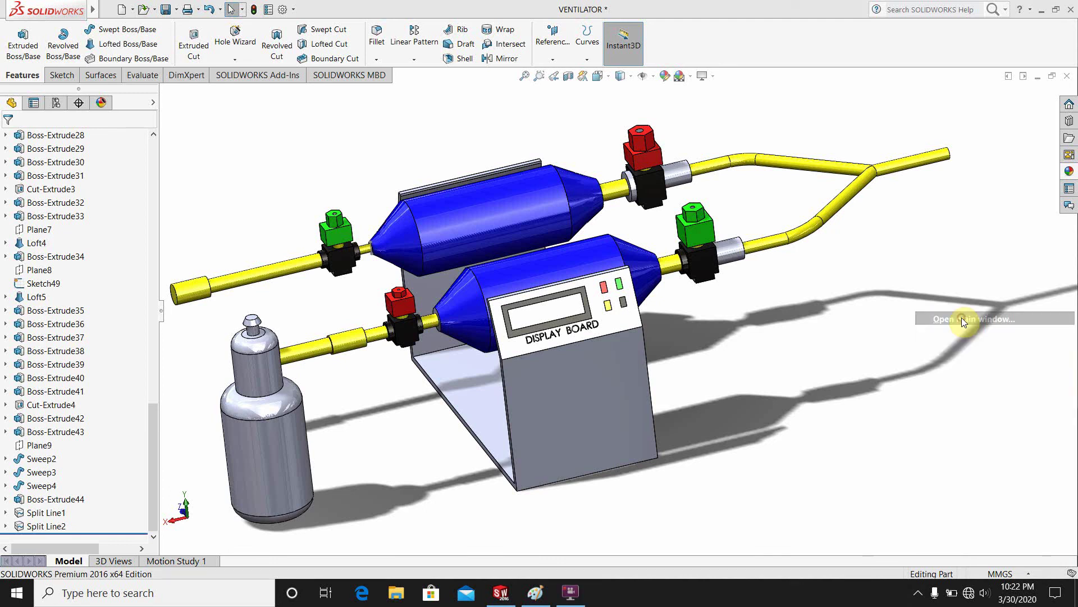